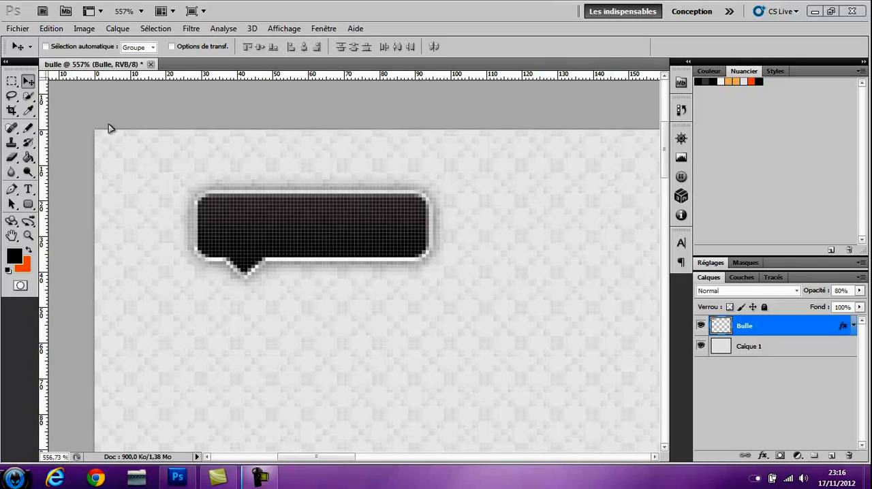
pyautogui.click(18, 29)
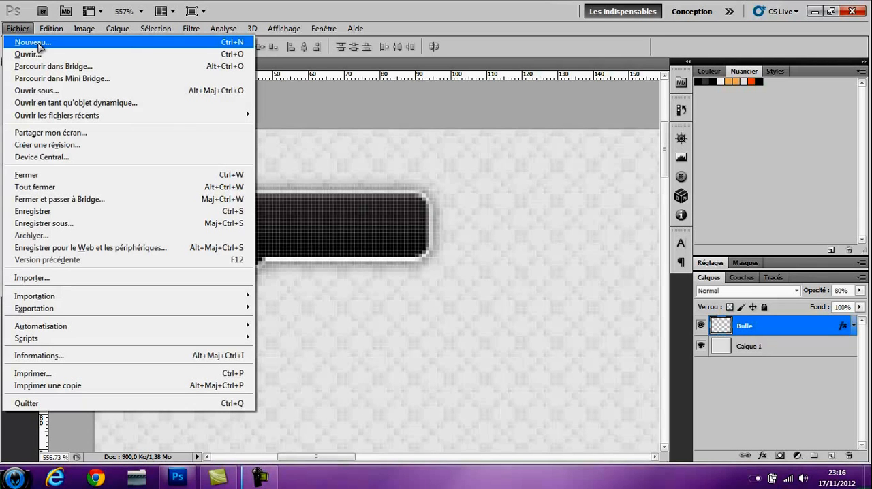
pyautogui.click(38, 45)
pyautogui.moveTo(379, 196); pyautogui.dragTo(394, 181)
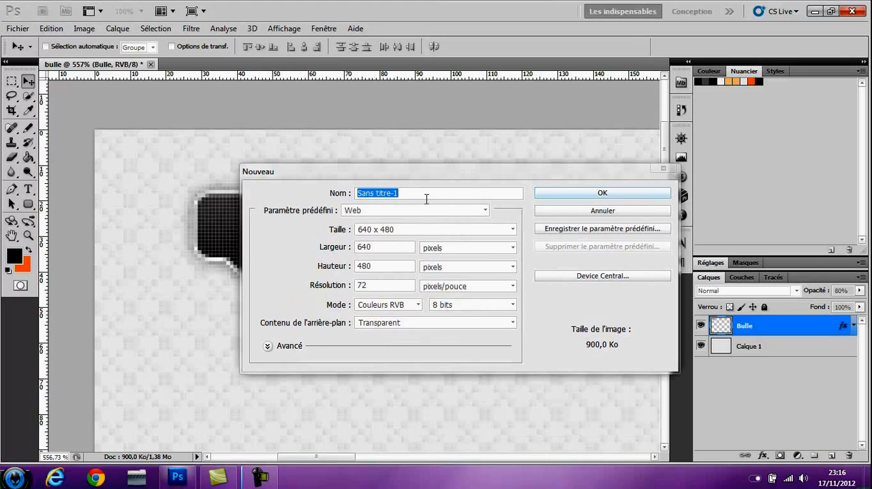
pyautogui.write('bulle')
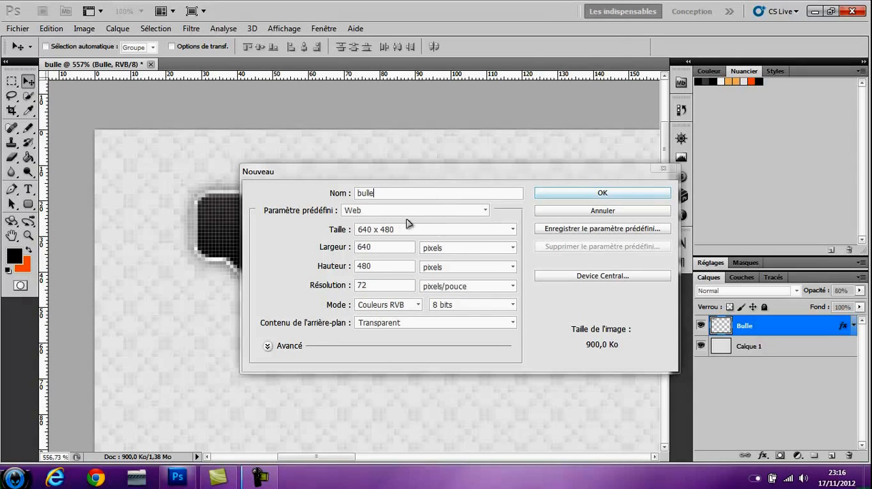
pyautogui.click(382, 212)
pyautogui.click(377, 297)
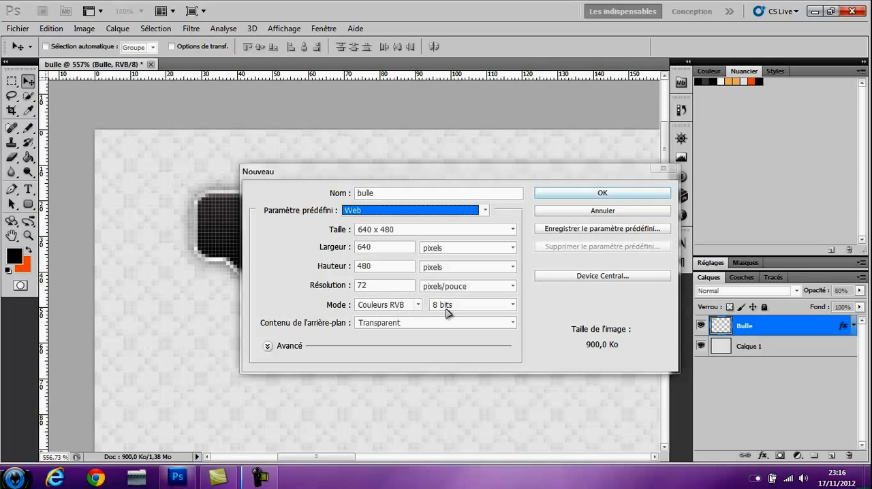
pyautogui.click(639, 213)
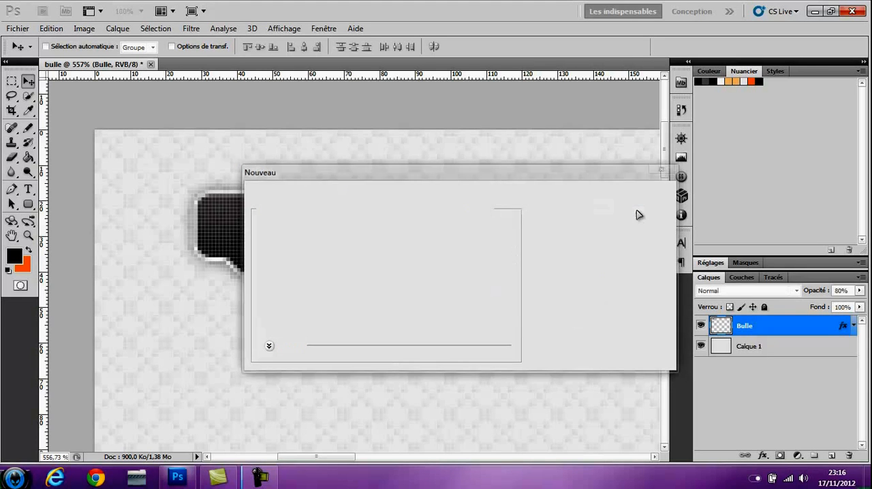
# Draw a black rounded rectangle with a 5 px corner radius, about 67 by 17 px, just below the existing bubble
pyautogui.scroll(-3, 395, 235)
pyautogui.scroll(2, 362, 216)
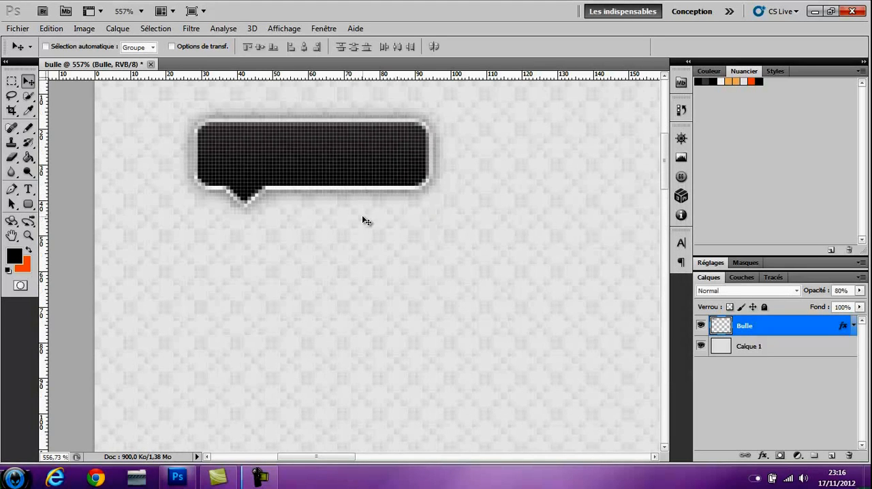
pyautogui.scroll(-2, 257, 262)
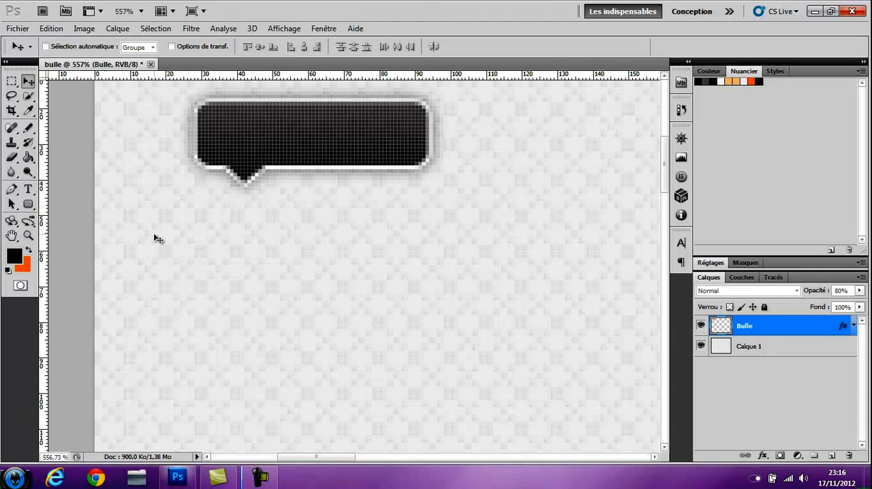
pyautogui.click(28, 204)
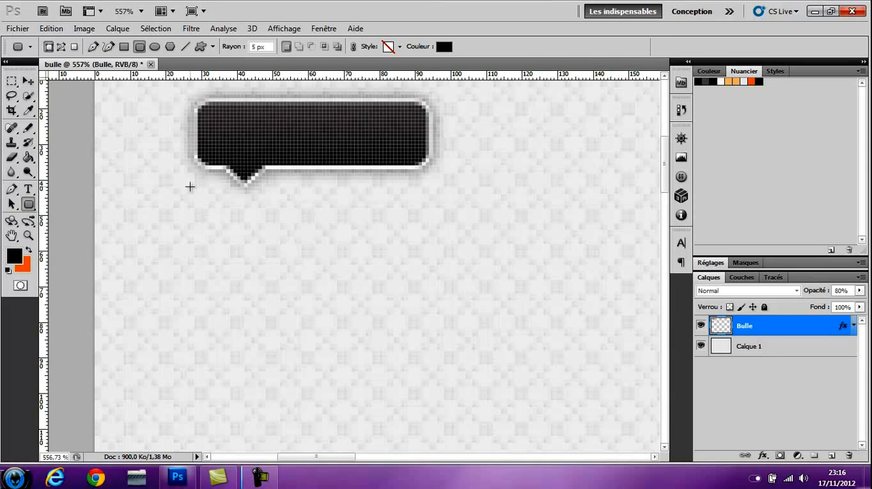
pyautogui.rightClick(30, 208)
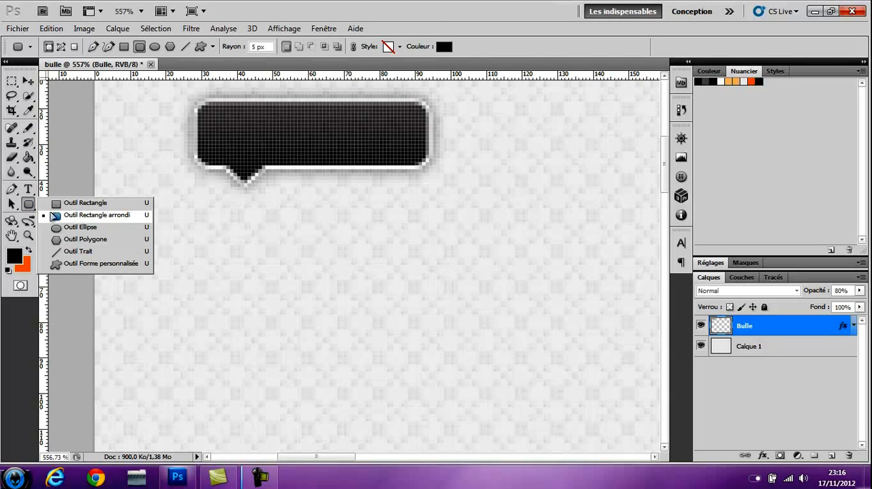
pyautogui.click(30, 212)
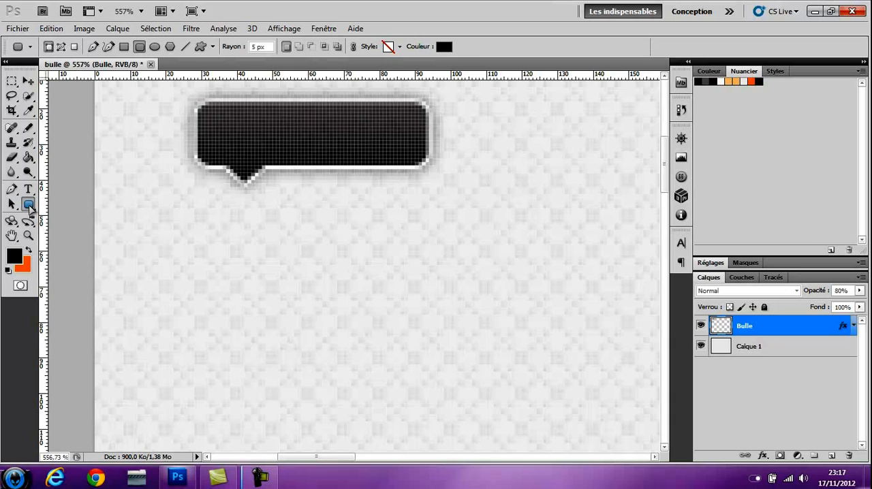
pyautogui.rightClick(30, 208)
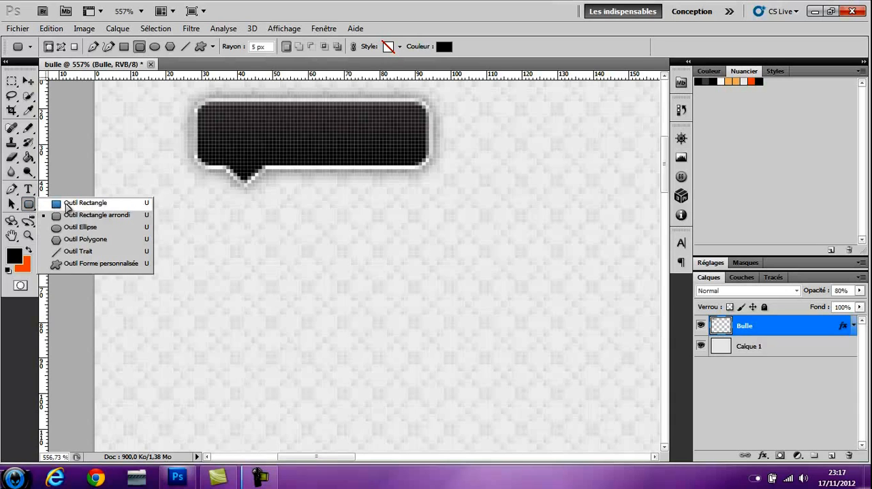
pyautogui.click(55, 213)
pyautogui.moveTo(185, 199); pyautogui.dragTo(425, 259)
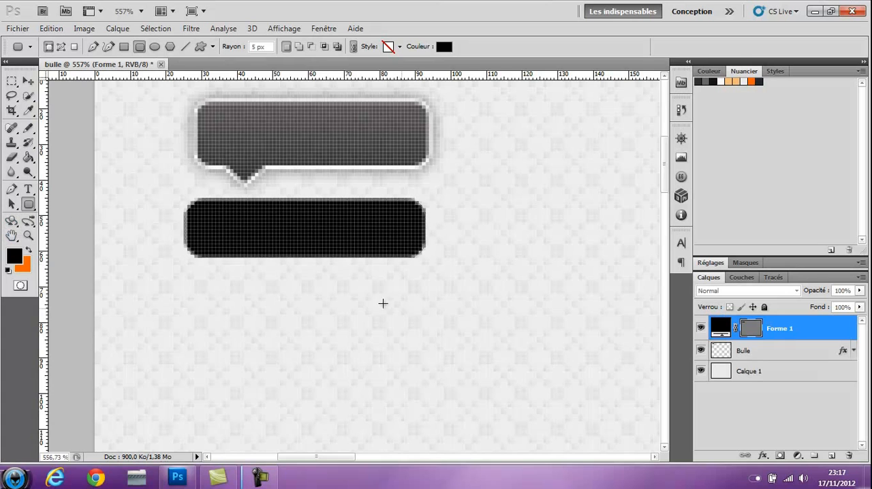
# Move the new rounded rectangle slightly to the right so it lines up beneath the existing bubble
pyautogui.scroll(3, 288, 261)
pyautogui.scroll(1, 287, 261)
pyautogui.scroll(2, 292, 268)
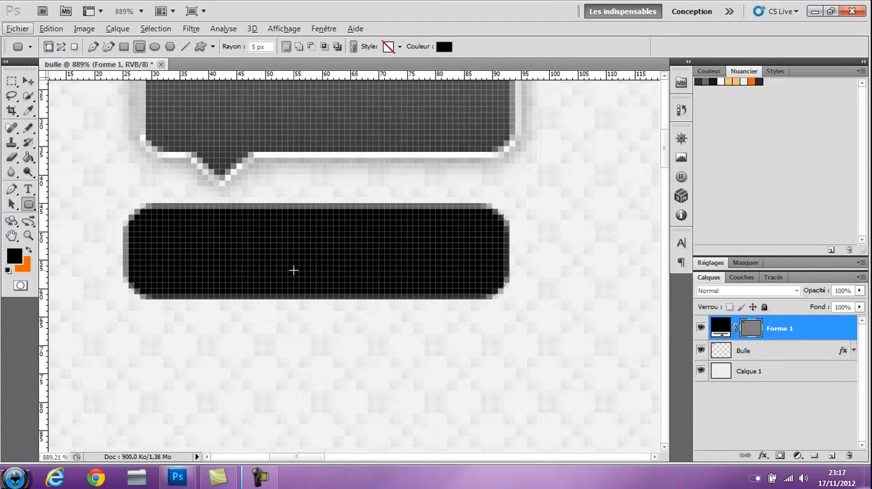
pyautogui.click(28, 80)
pyautogui.moveTo(200, 276); pyautogui.dragTo(227, 276)
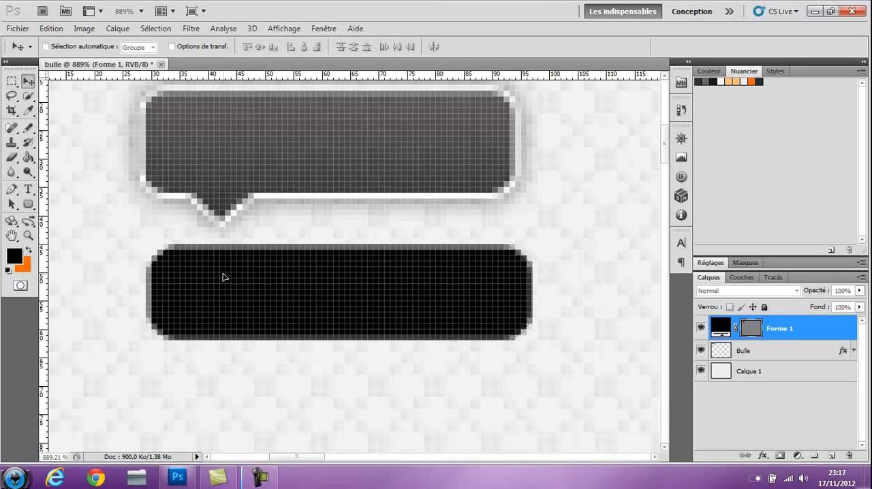
pyautogui.press('Left')
pyautogui.press('Left')
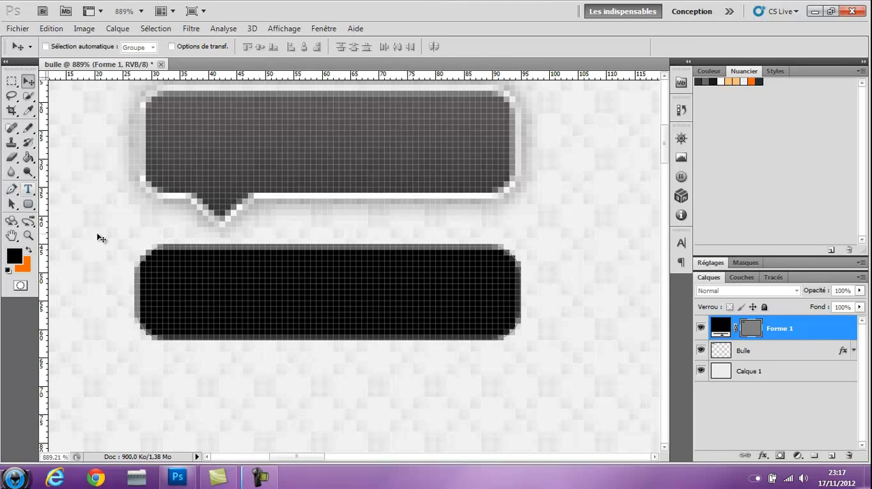
# Draw a downward-pointing triangular tail about 10 px wide with the Pen tool on the lower edge of the new rectangle, near its left end
pyautogui.rightClick(14, 191)
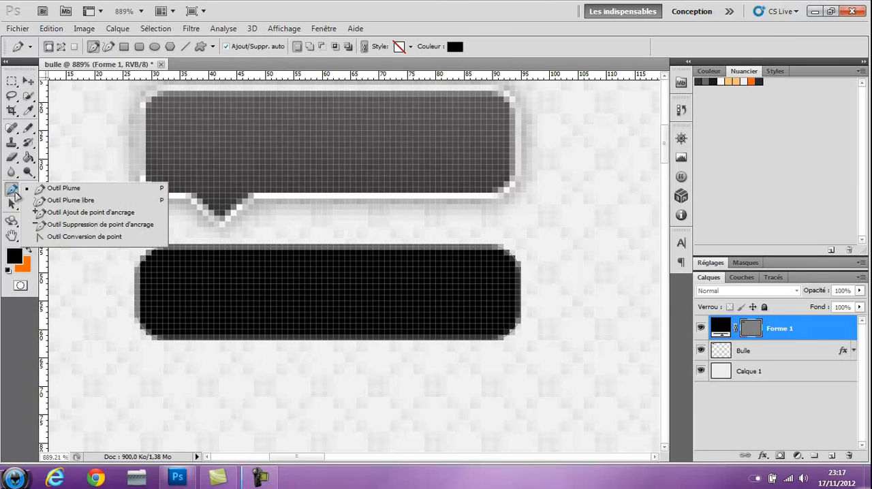
pyautogui.click(64, 191)
pyautogui.scroll(-2, 182, 354)
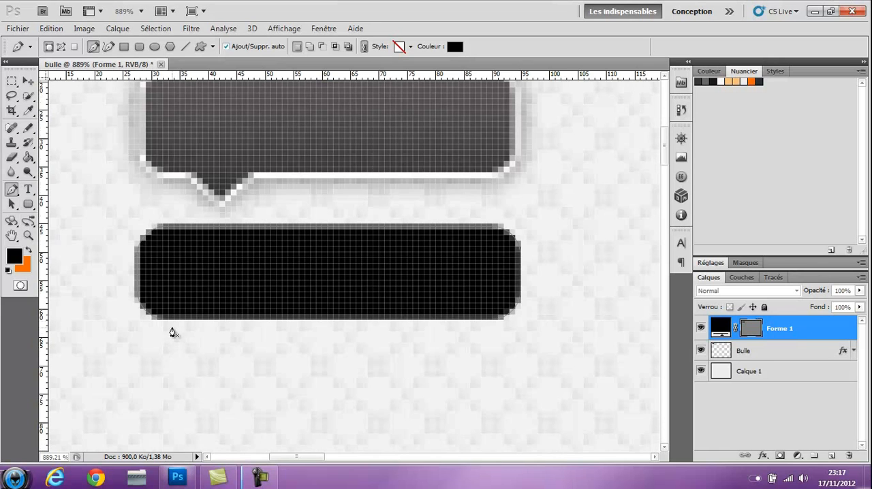
pyautogui.click(171, 320)
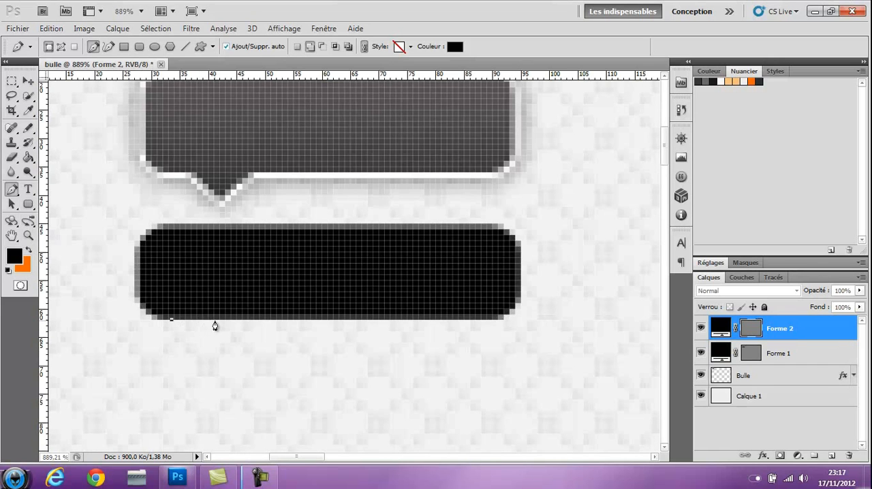
pyautogui.click(228, 320)
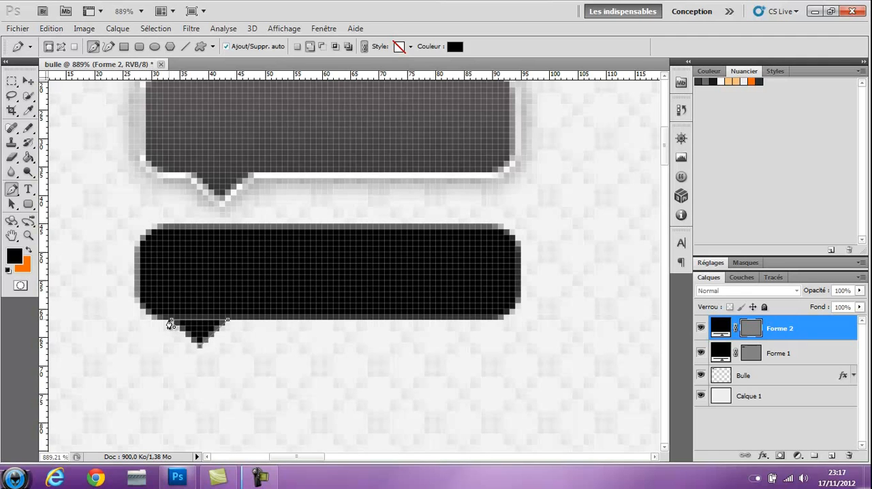
pyautogui.click(172, 322)
# Nudge the Forme 2 tail up by one pixel so it overlaps the rounded rectangle
pyautogui.click(762, 346)
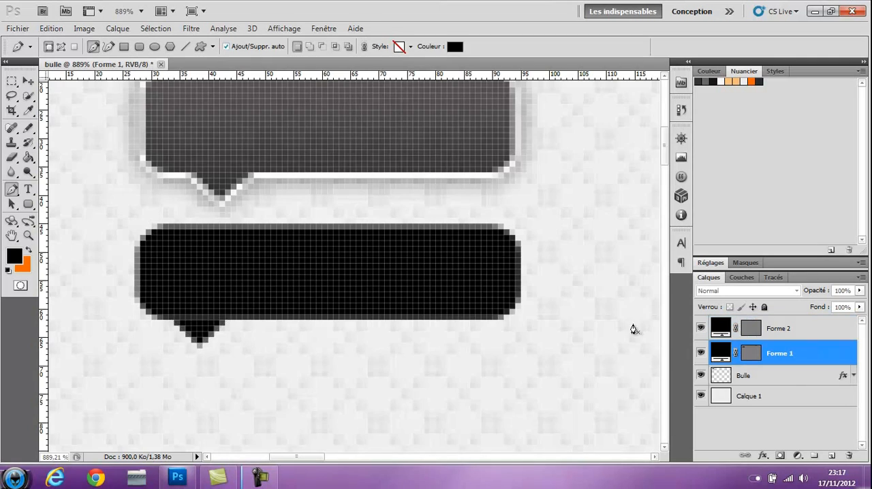
pyautogui.scroll(-4, 368, 310)
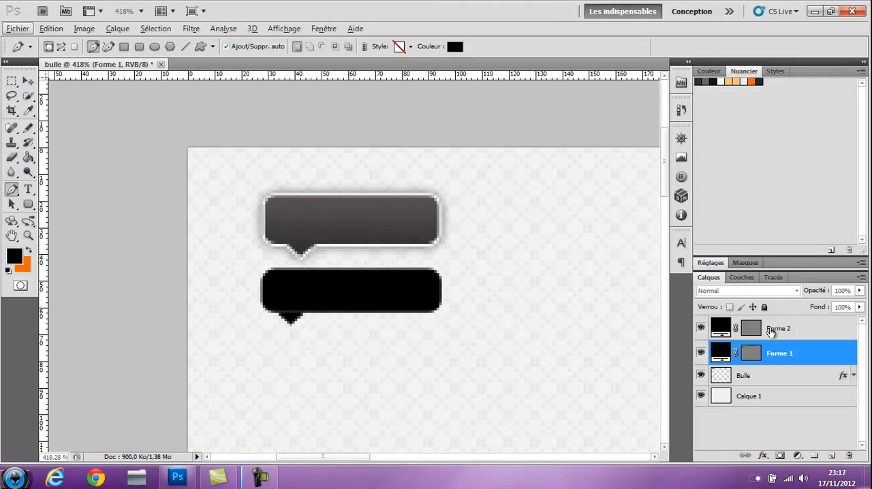
pyautogui.click(768, 328)
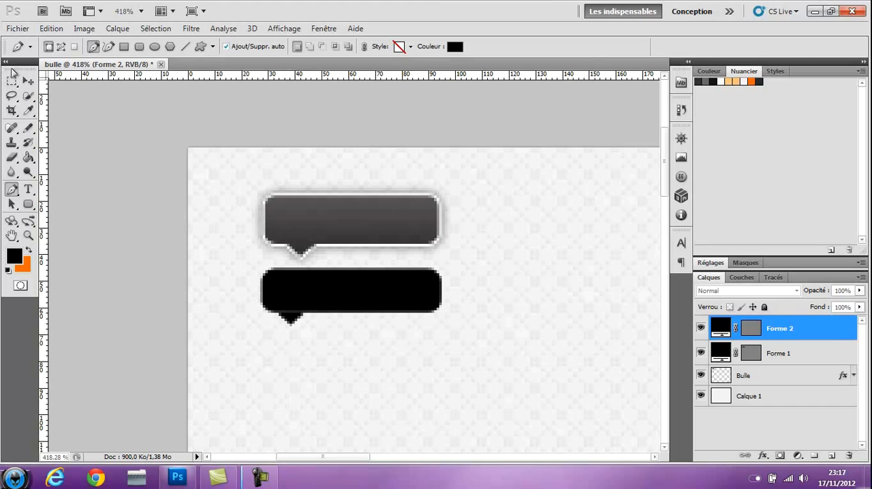
pyautogui.click(28, 81)
pyautogui.press('Up')
# Merge the Forme 1 and Forme 2 shape layers into a single layer
pyautogui.scroll(-2, 457, 376)
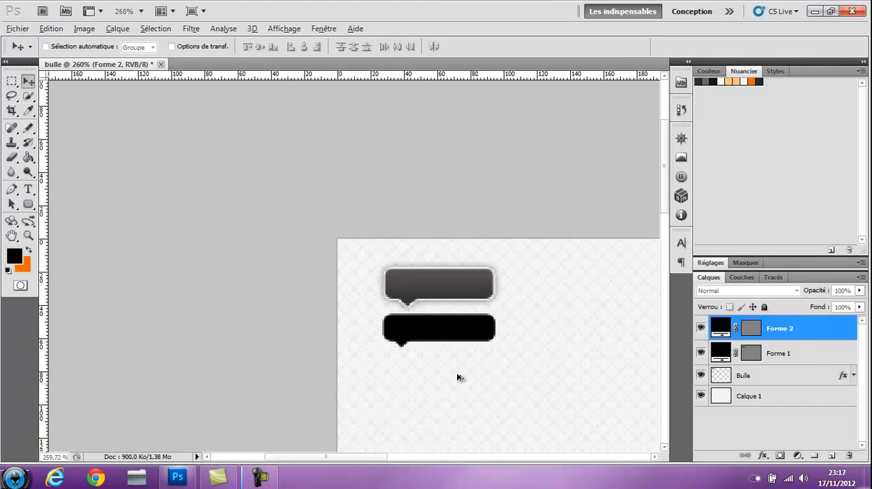
pyautogui.moveTo(373, 464); pyautogui.dragTo(409, 463)
pyautogui.keyDown('shift'); pyautogui.click(780, 353); pyautogui.keyUp('shift')
pyautogui.rightClick(785, 349)
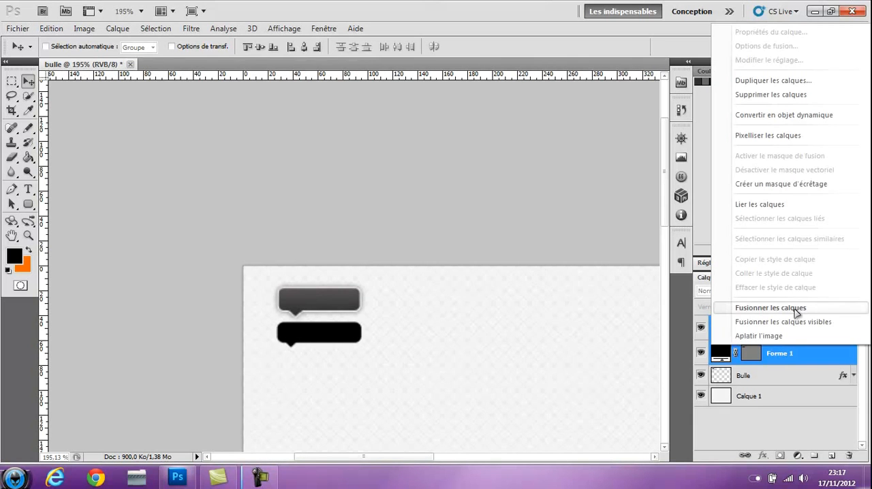
pyautogui.click(770, 307)
# Add an outside stroke (Contour) layer style to the merged bubble layer and set its size to 1 px
pyautogui.scroll(-1, 407, 321)
pyautogui.scroll(-1, 407, 321)
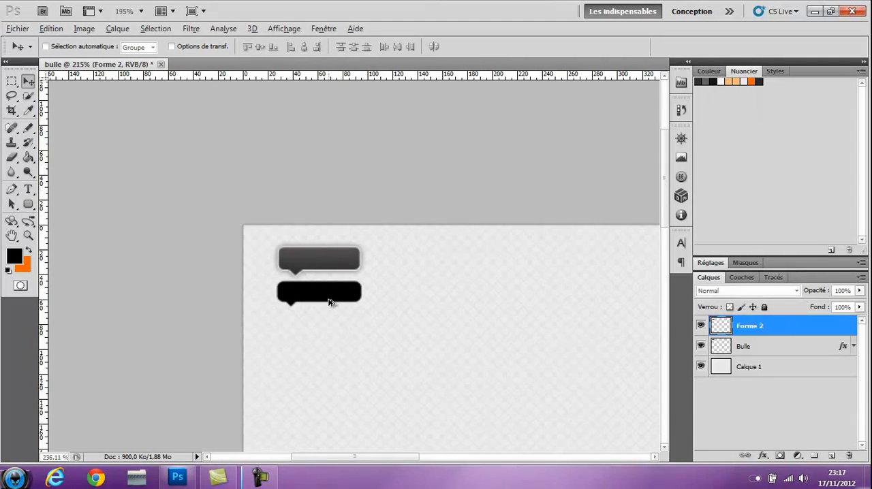
pyautogui.scroll(1, 331, 301)
pyautogui.doubleClick(782, 326)
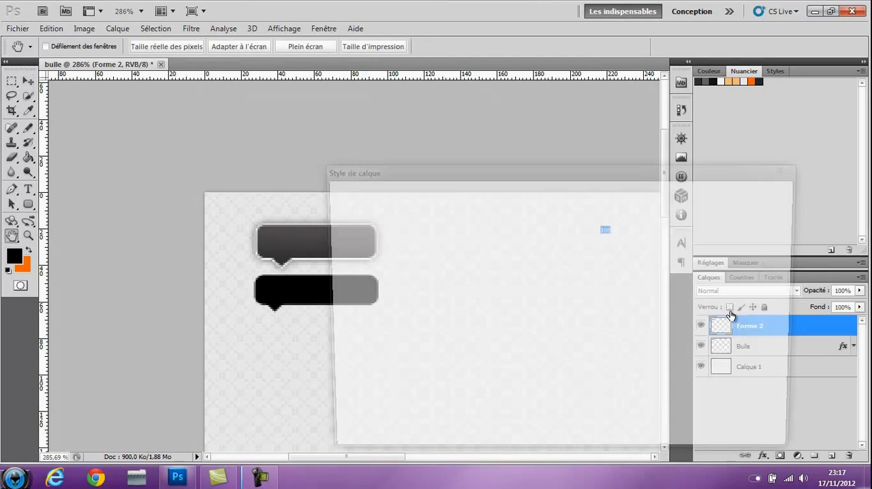
pyautogui.moveTo(370, 176)
pyautogui.mouseDown()
pyautogui.moveTo(466, 138)
pyautogui.moveTo(264, 190)
pyautogui.moveTo(447, 142)
pyautogui.mouseUp()
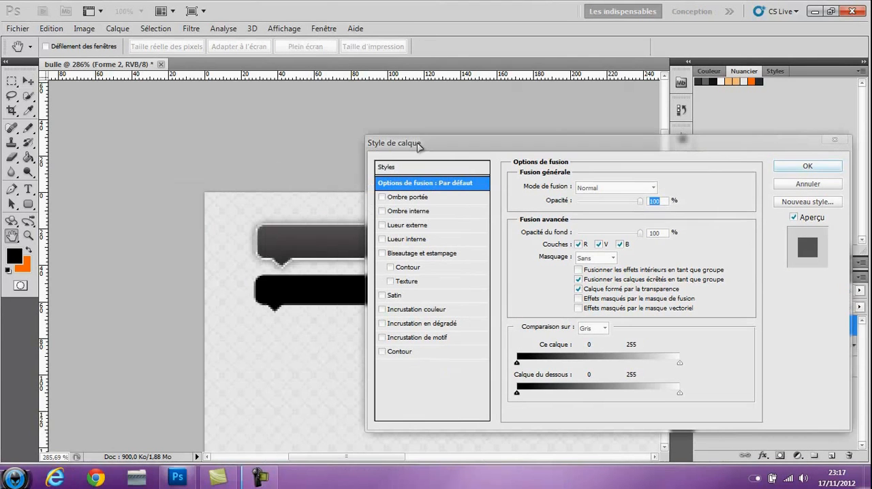
pyautogui.click(392, 352)
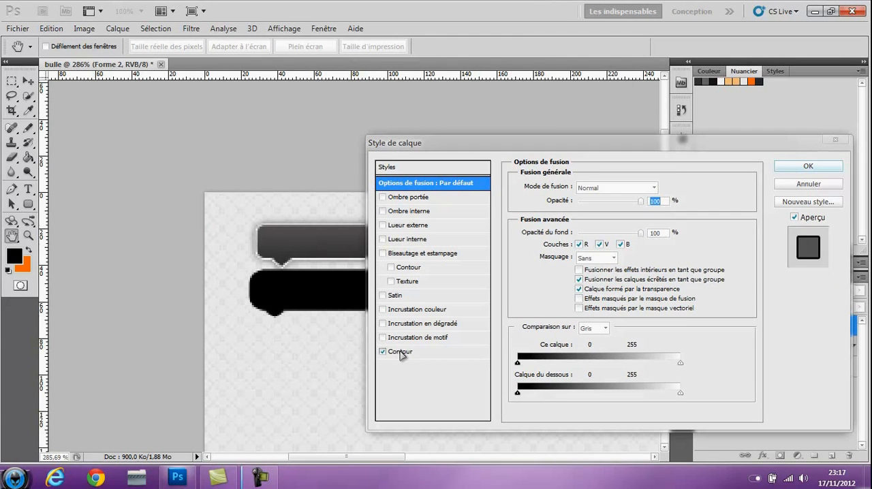
pyautogui.click(400, 353)
pyautogui.moveTo(582, 191); pyautogui.dragTo(578, 190)
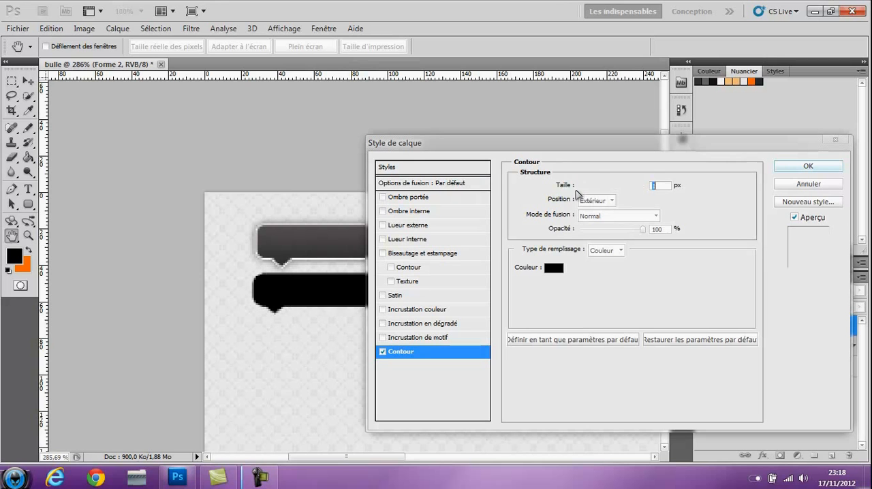
# Set the stroke colour of the merged bubble to white
pyautogui.click(555, 268)
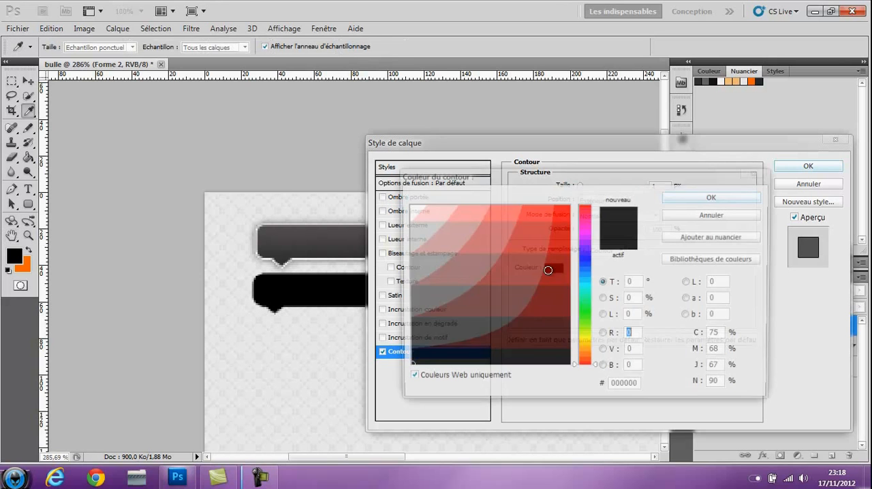
pyautogui.click(412, 206)
pyautogui.moveTo(413, 206); pyautogui.dragTo(409, 209)
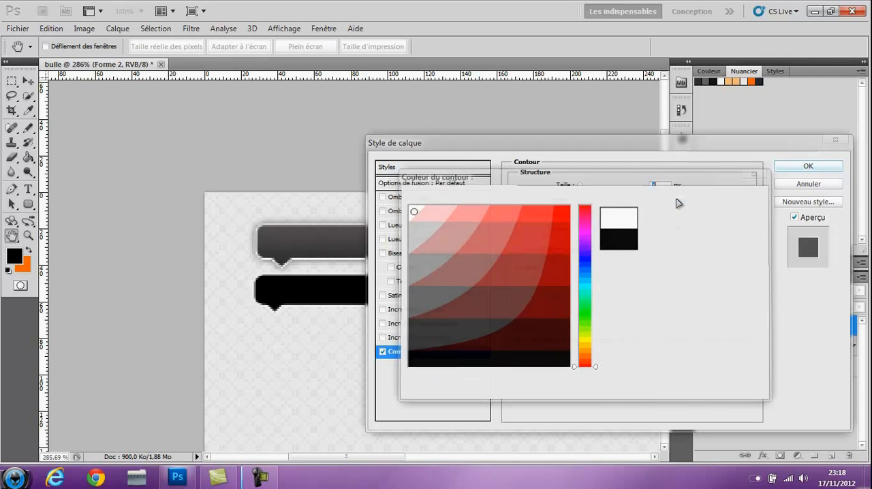
pyautogui.click(675, 200)
pyautogui.moveTo(671, 143); pyautogui.dragTo(651, 197)
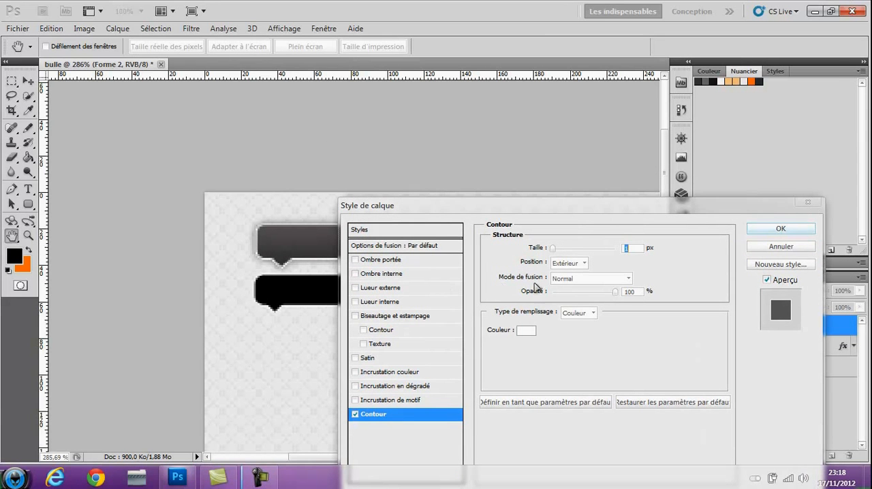
# Add a gradient overlay to the merged bubble layer and open its gradient for editing
pyautogui.click(409, 386)
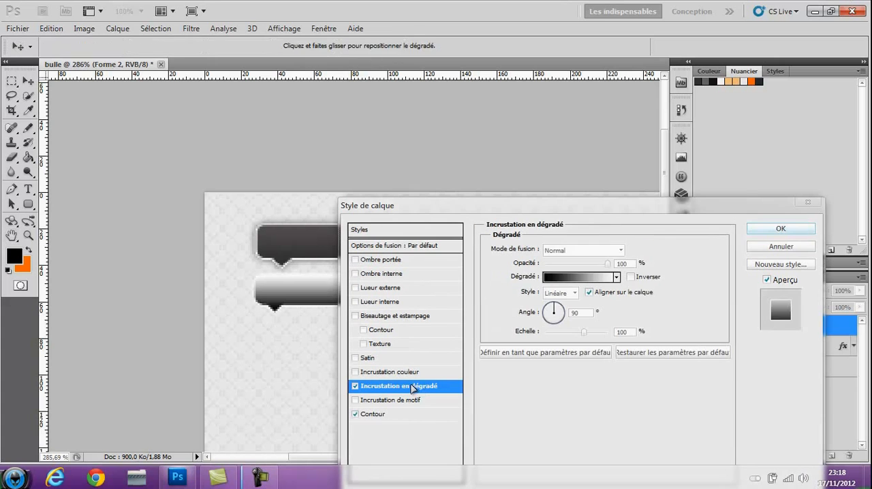
pyautogui.click(601, 278)
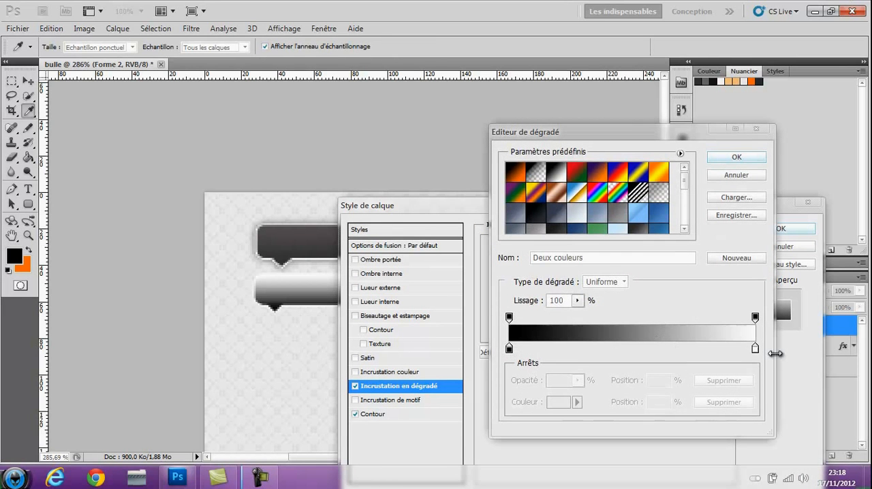
pyautogui.click(754, 349)
pyautogui.click(558, 402)
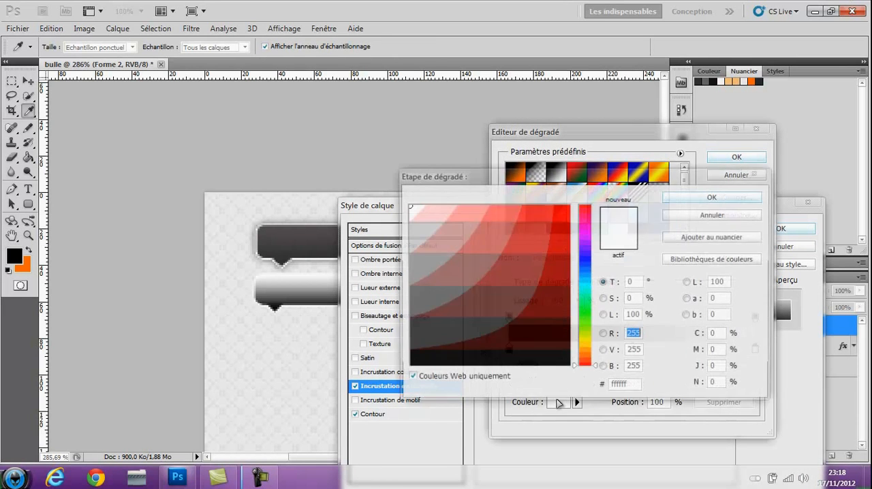
pyautogui.click(693, 221)
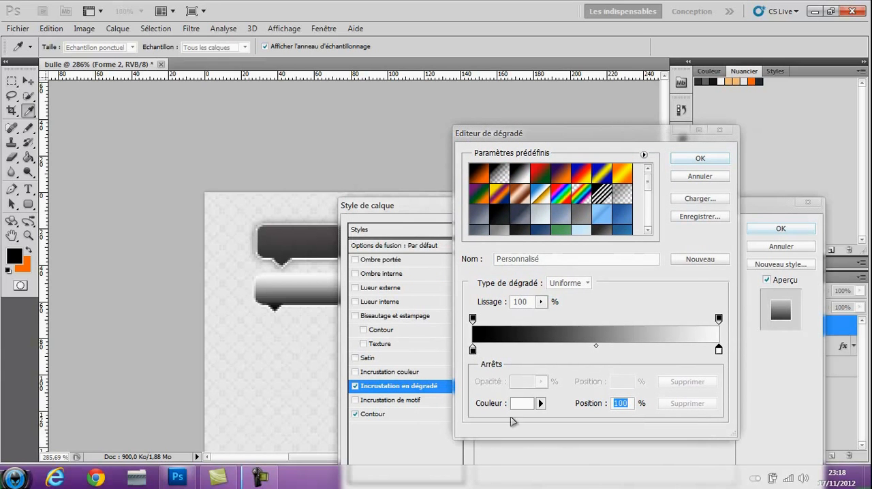
pyautogui.click(476, 352)
pyautogui.click(522, 403)
pyautogui.click(714, 214)
# Change the white end stop of the overlay gradient to dark grey #333333 and accept the gradient
pyautogui.click(719, 350)
pyautogui.click(522, 403)
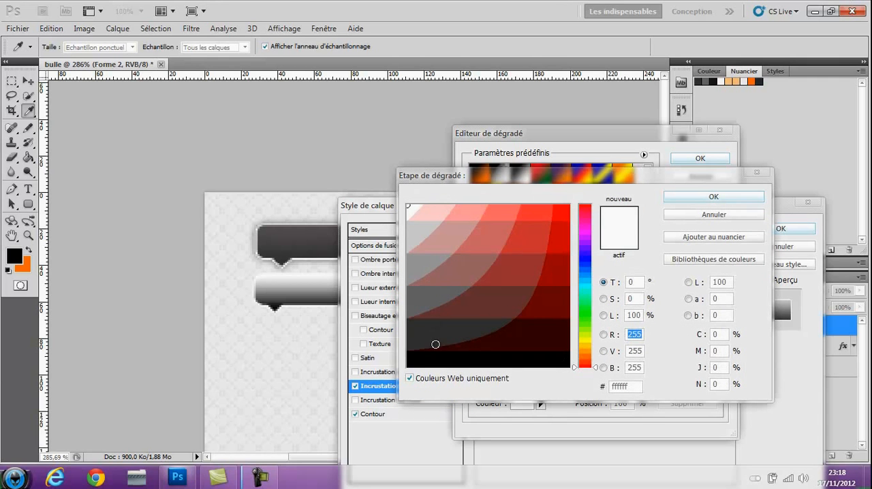
pyautogui.click(434, 331)
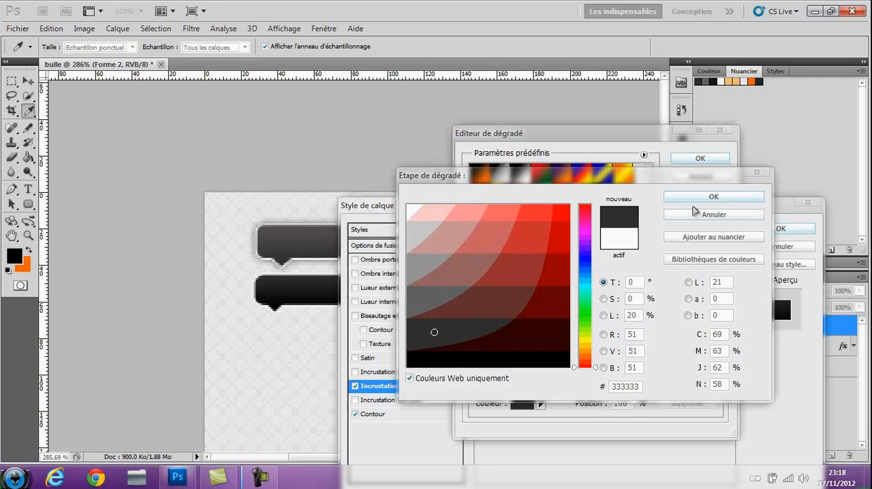
pyautogui.click(702, 197)
pyautogui.click(699, 158)
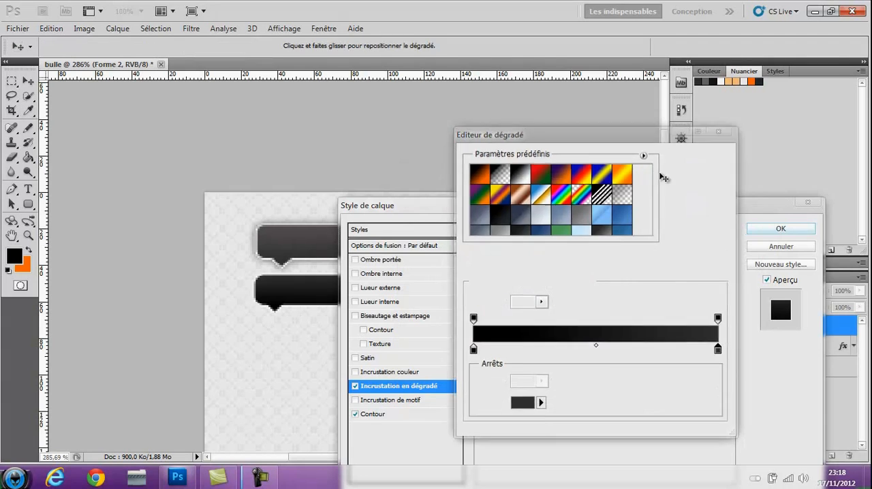
# Add a drop shadow to the bubble layer with global light off and an angle of 90°
pyautogui.moveTo(459, 209); pyautogui.dragTo(542, 242)
pyautogui.click(438, 284)
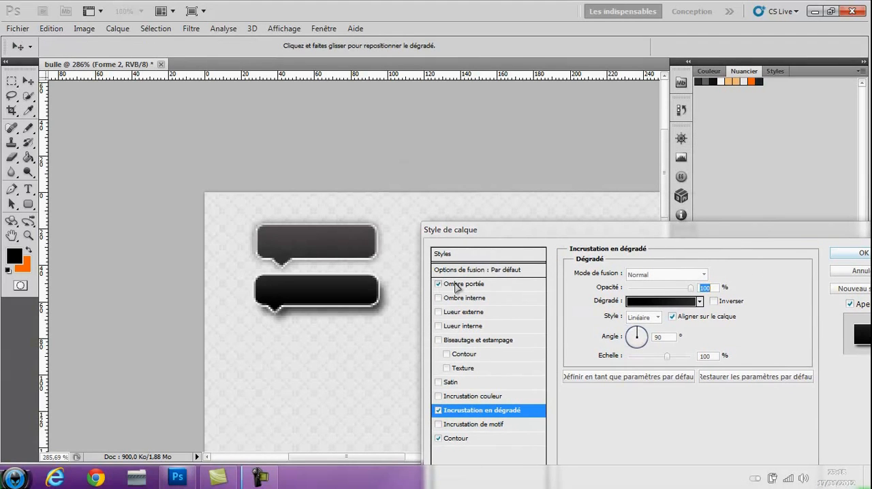
pyautogui.click(460, 284)
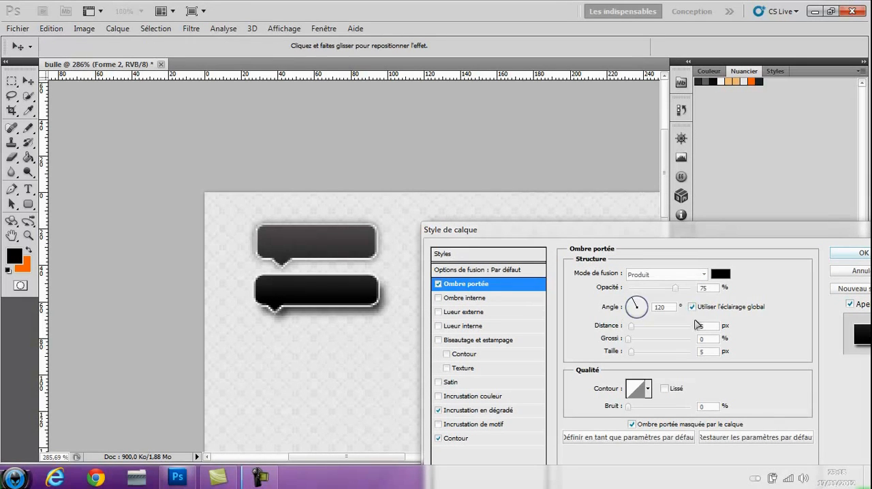
pyautogui.click(691, 307)
pyautogui.write('90')
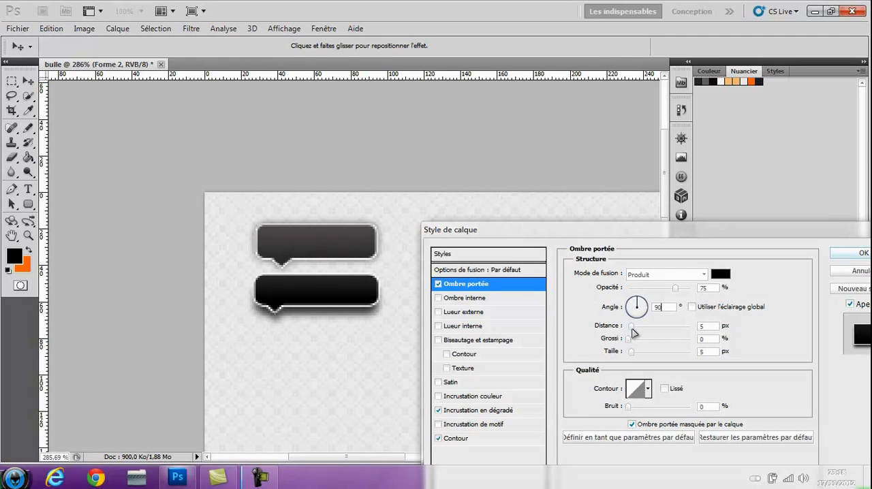
# Set the drop shadow's distance to 2 px and size to 4 px, and apply the layer style
pyautogui.moveTo(632, 328); pyautogui.dragTo(626, 328)
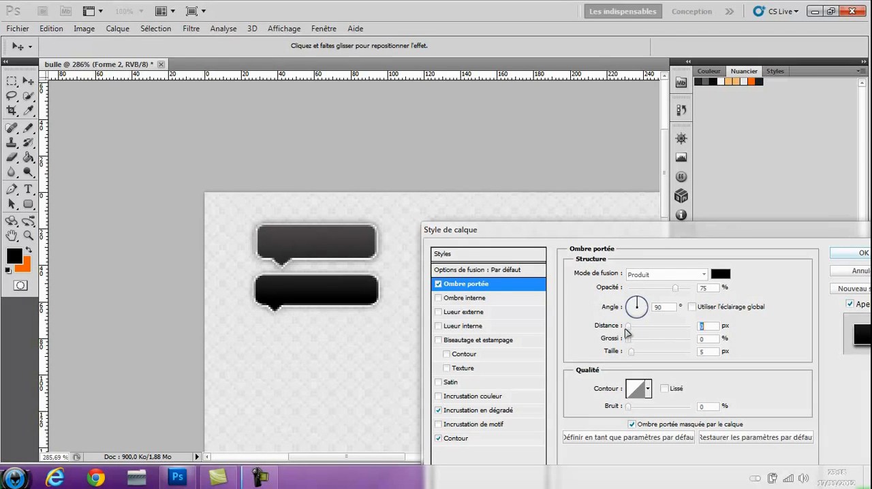
pyautogui.write('2')
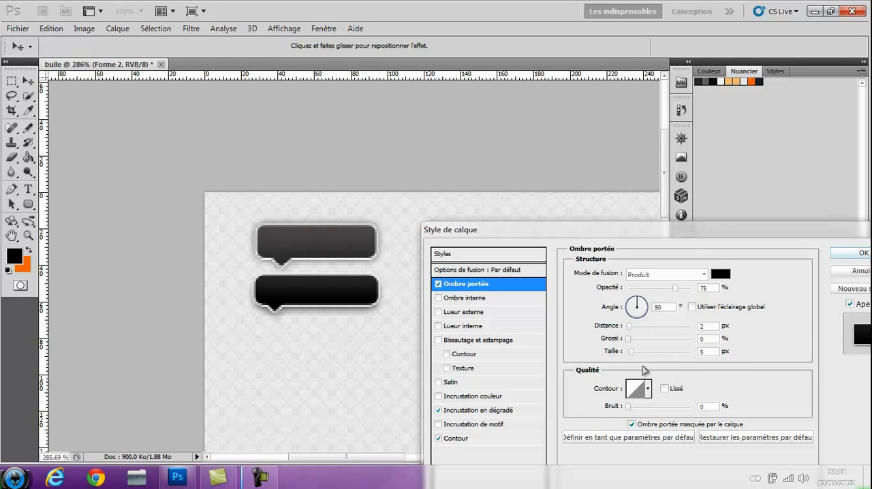
pyautogui.press('Tab')
pyautogui.press('Tab')
pyautogui.write('4')
pyautogui.moveTo(641, 235); pyautogui.dragTo(594, 272)
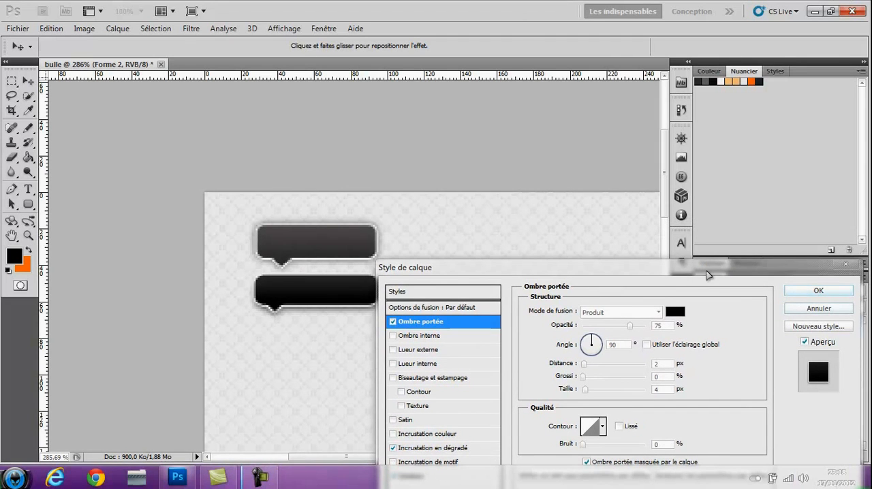
pyautogui.moveTo(707, 271); pyautogui.dragTo(610, 206)
pyautogui.click(714, 233)
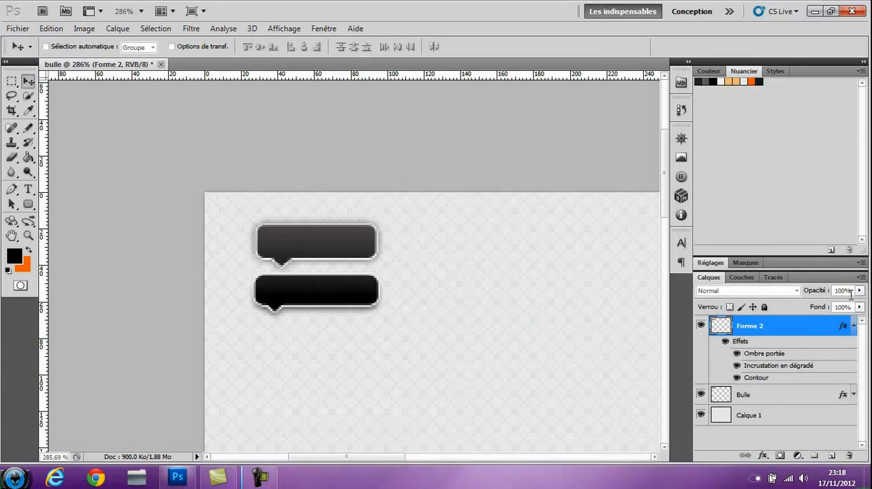
# Set the Forme 2 bubble layer's opacity to 80%
pyautogui.click(845, 291)
pyautogui.write('8')
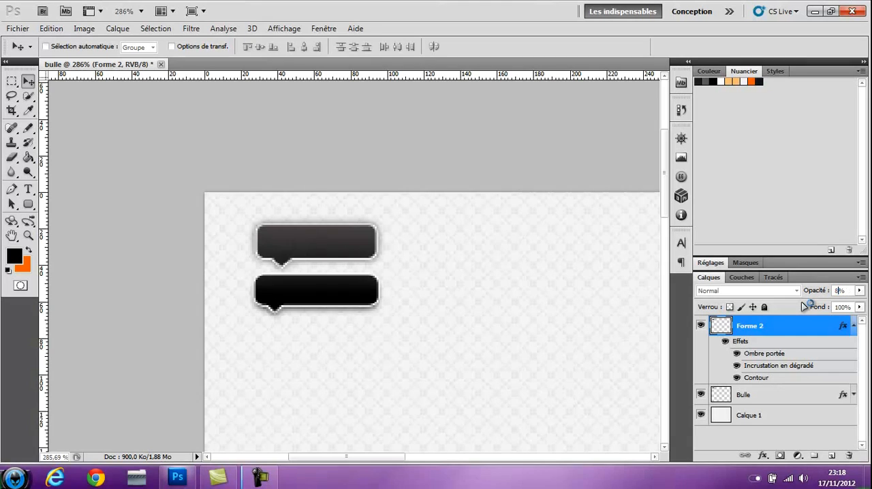
pyautogui.write('0')
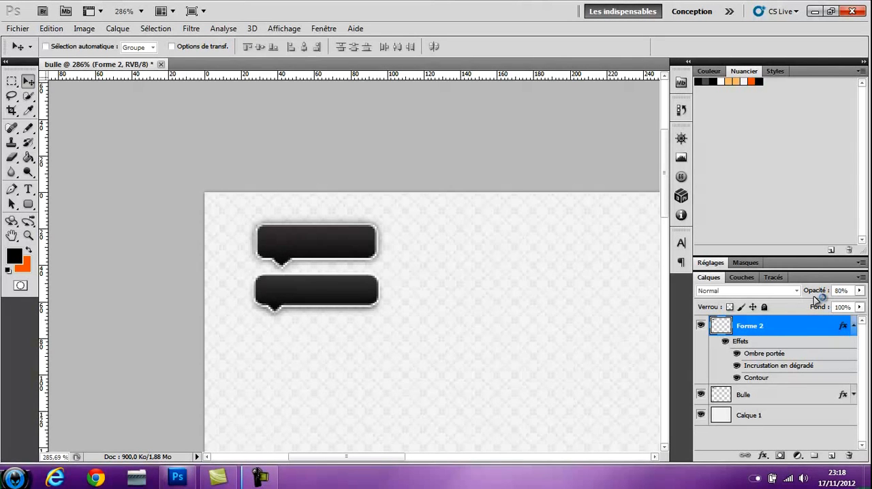
pyautogui.click(859, 291)
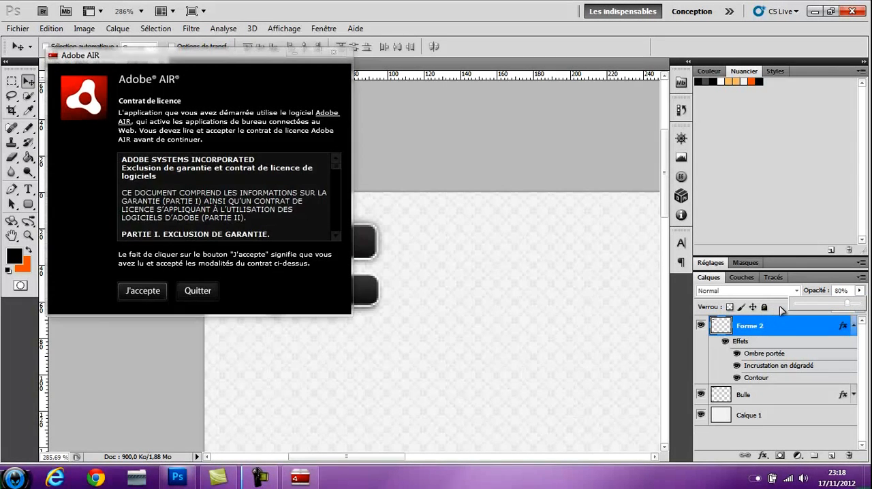
pyautogui.click(780, 310)
# Dismiss the Adobe AIR licence agreement window
pyautogui.click(300, 478)
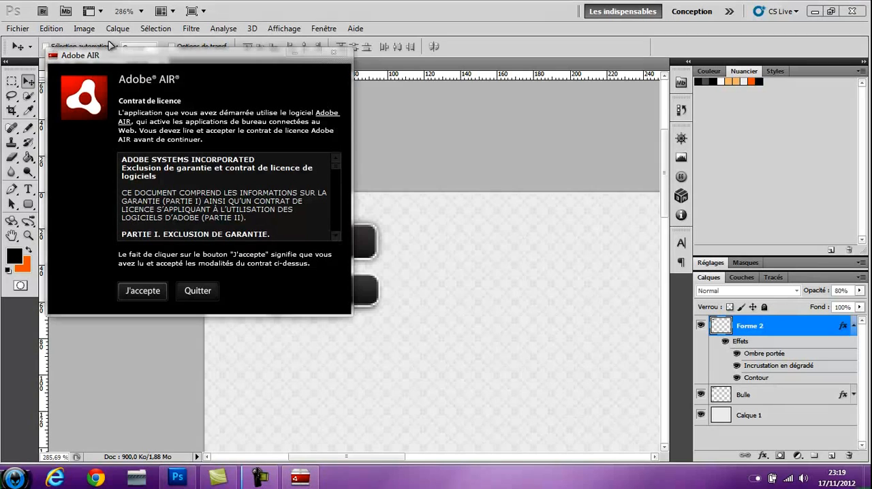
pyautogui.click(288, 373)
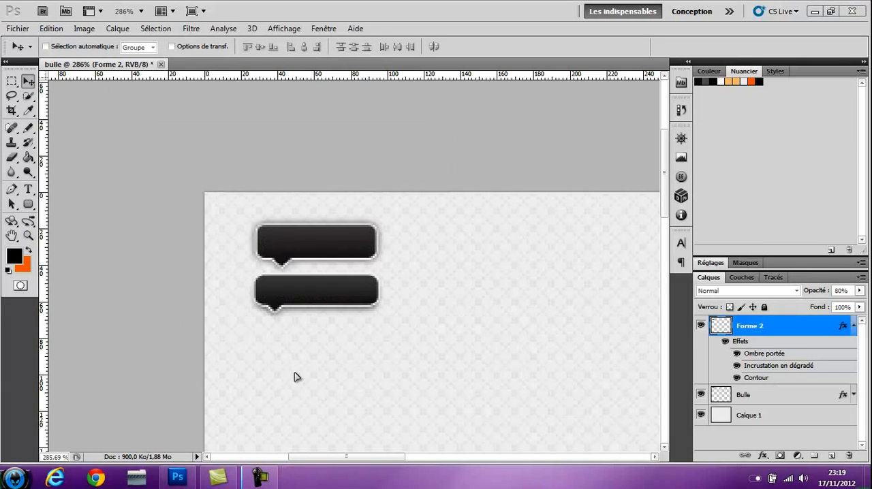
# Rename the Forme 2 layer as bulle and collapse its list of effects
pyautogui.click(752, 332)
pyautogui.doubleClick(750, 327)
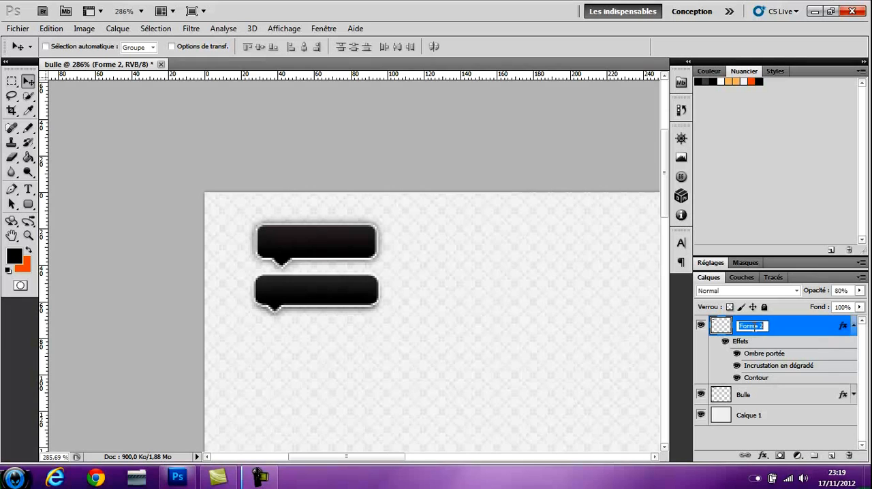
pyautogui.write('bulle')
pyautogui.press('Return')
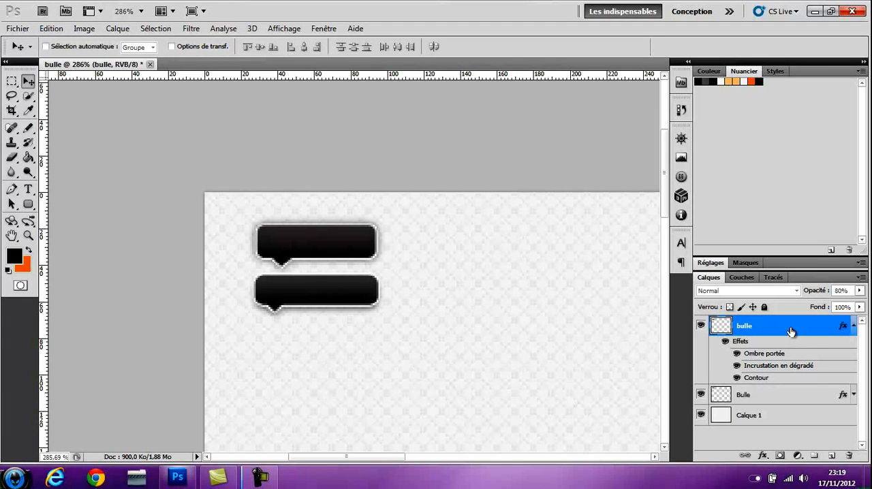
pyautogui.click(853, 326)
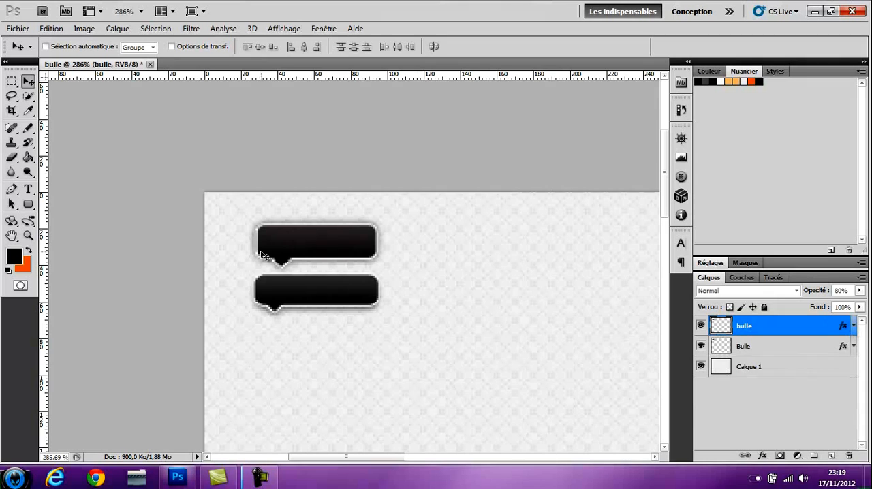
# Create a text box over the lower bubble and enter the text Facebook
pyautogui.scroll(3, 277, 294)
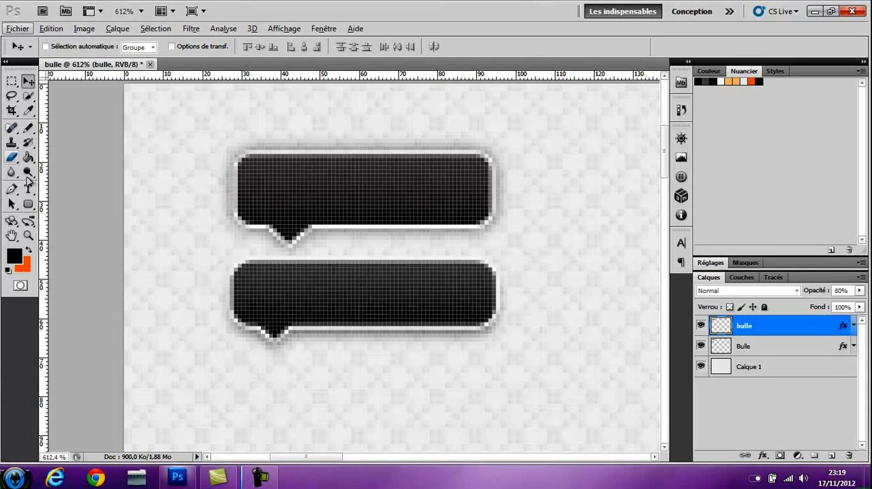
pyautogui.click(29, 191)
pyautogui.moveTo(224, 259); pyautogui.dragTo(496, 337)
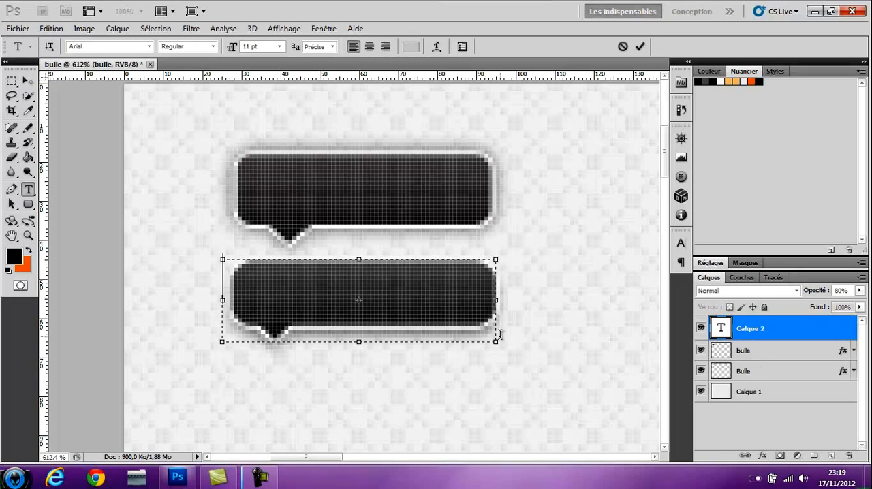
pyautogui.write('facebook')
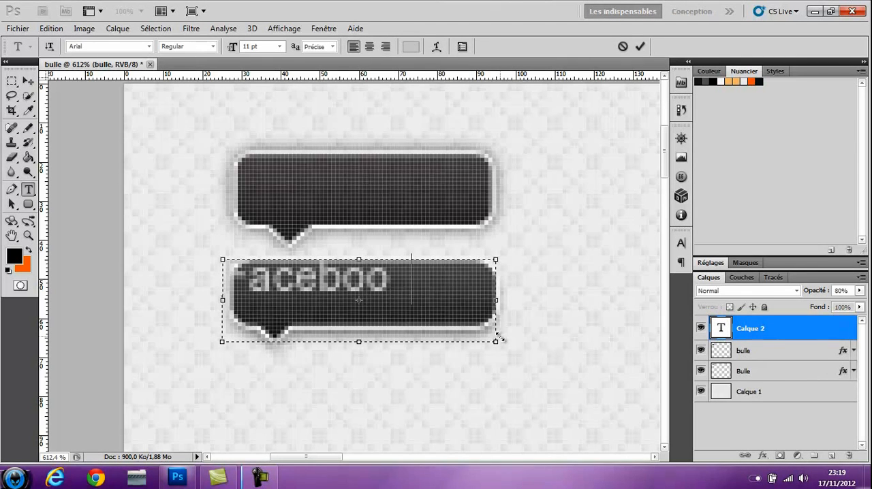
# Colour the Facebook text white (#ffffff) and move it to the centre of the lower bubble
pyautogui.moveTo(411, 279); pyautogui.dragTo(215, 275)
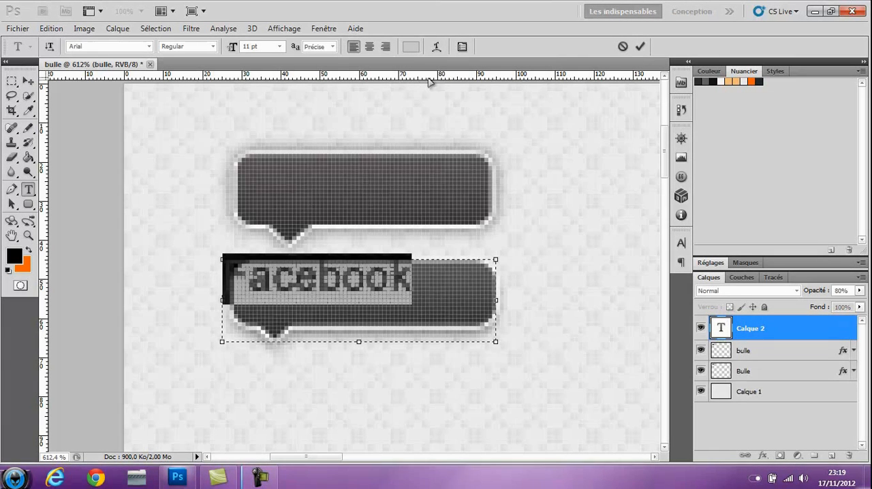
pyautogui.click(411, 47)
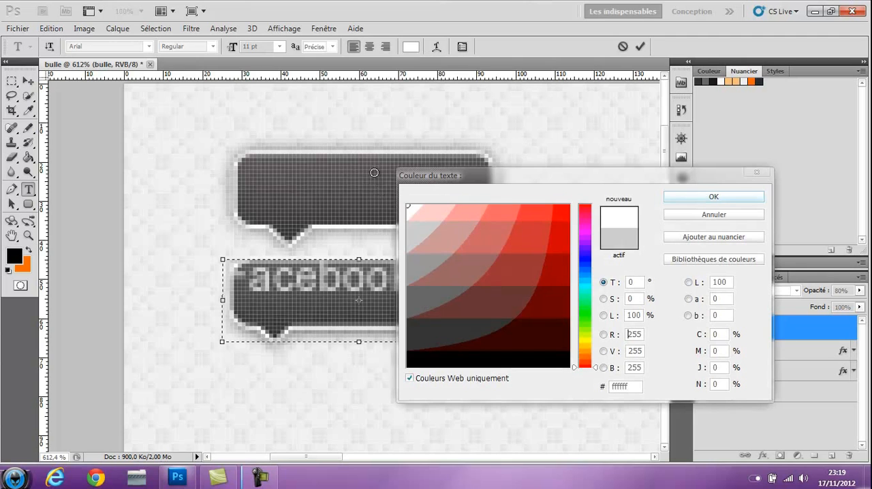
pyautogui.click(713, 197)
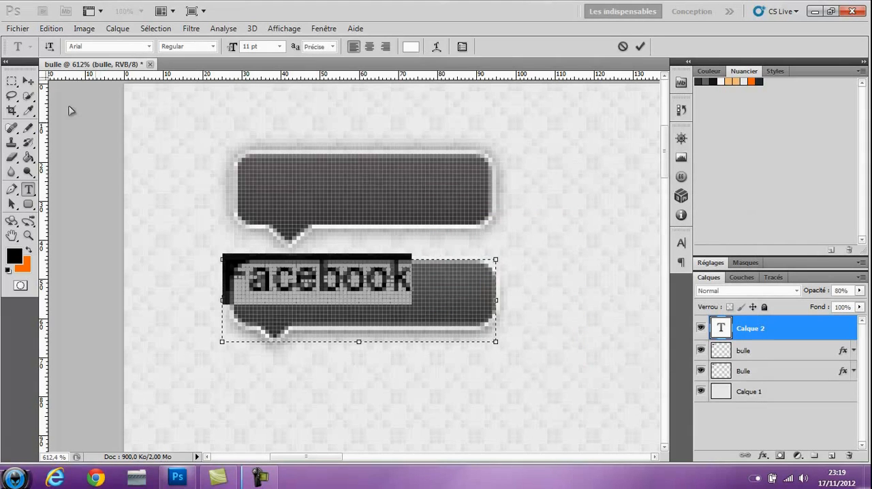
pyautogui.click(28, 81)
pyautogui.moveTo(332, 282); pyautogui.dragTo(376, 296)
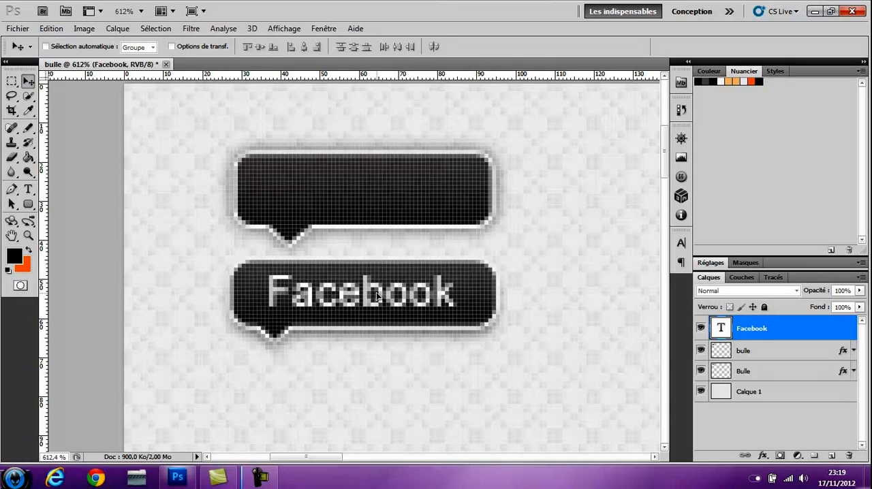
pyautogui.scroll(-8, 378, 298)
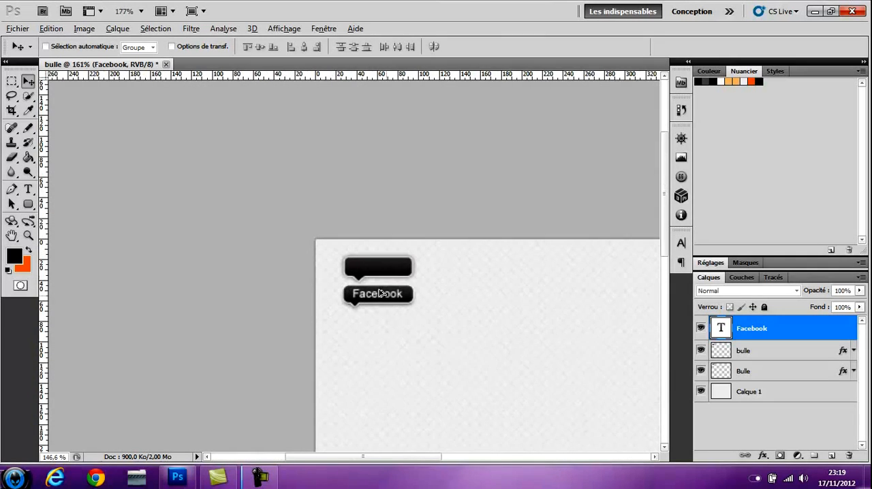
pyautogui.moveTo(385, 458); pyautogui.dragTo(392, 457)
pyautogui.scroll(-2, 382, 380)
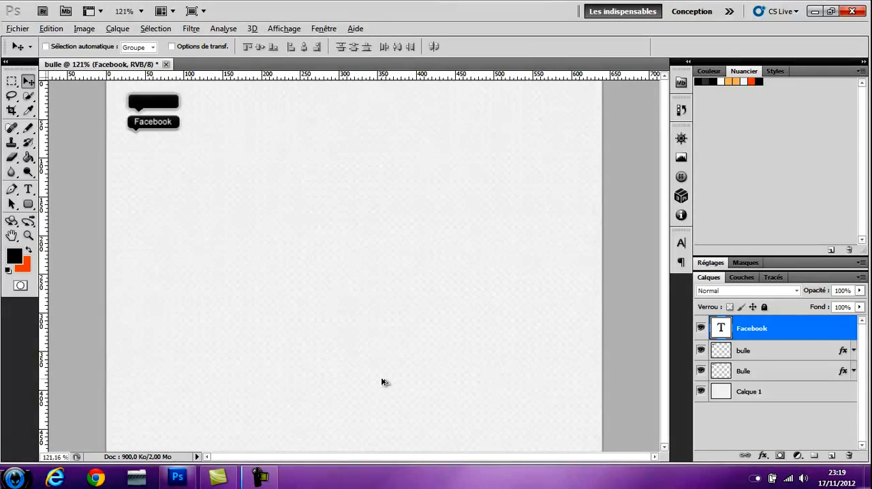
pyautogui.scroll(4, 154, 124)
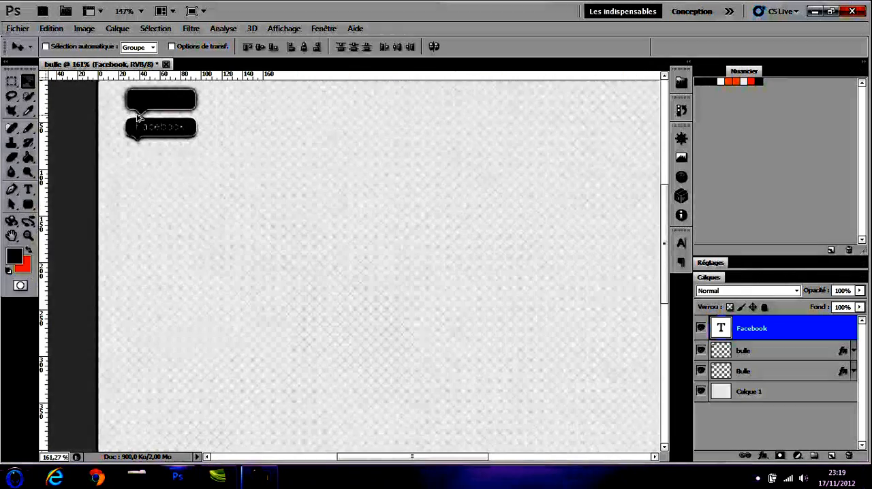
pyautogui.scroll(5, 154, 124)
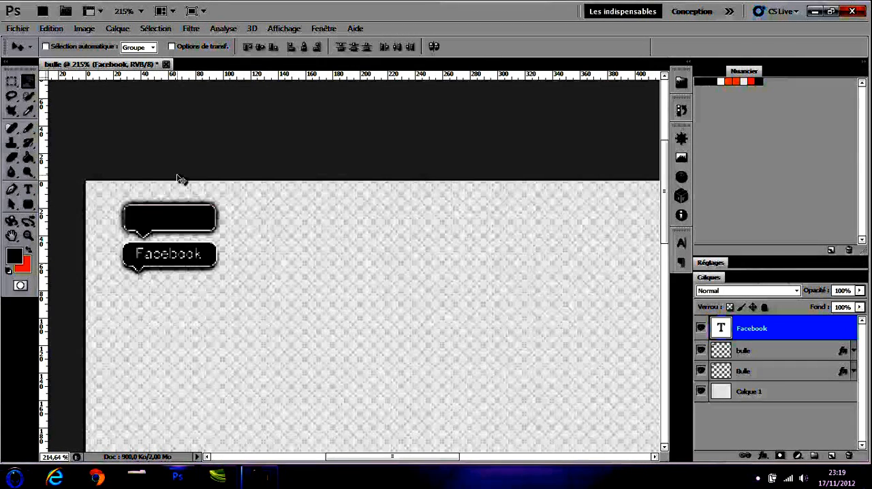